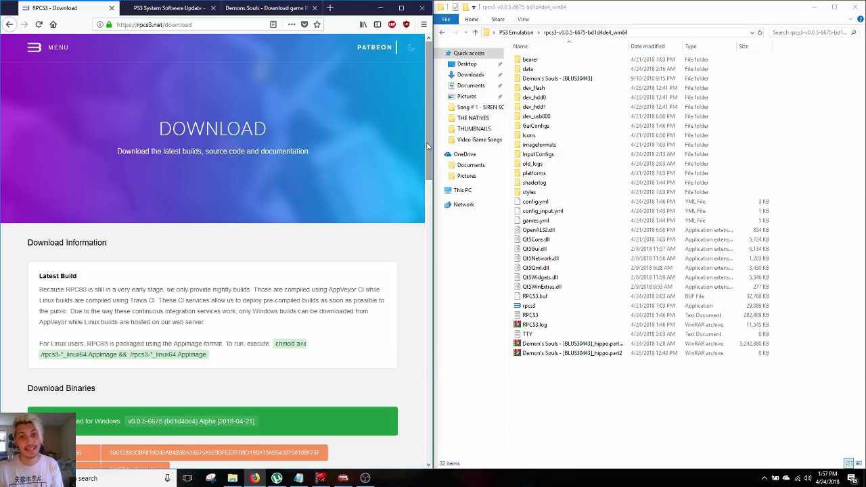
# Bring up the downloads of the RPCS3 Windows build and the PS3UPDAT.PUP system software update, dismissing the firmware download prompt
pyautogui.scroll(-3, 428, 146)
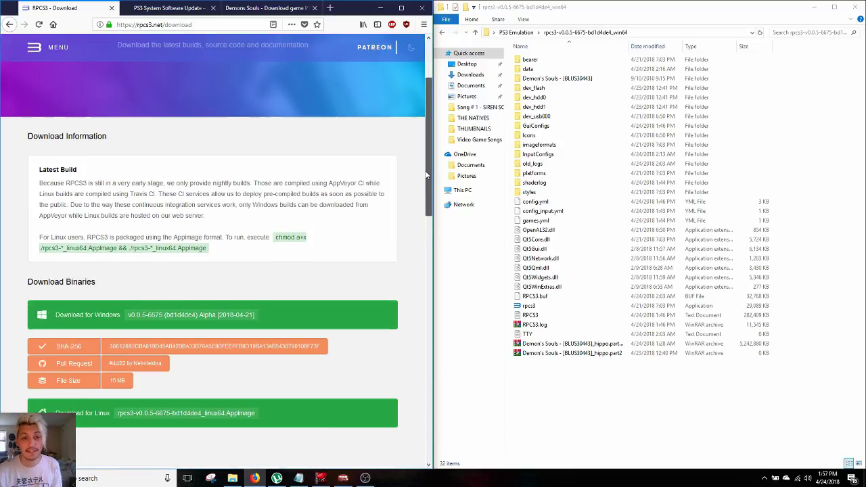
pyautogui.click(172, 323)
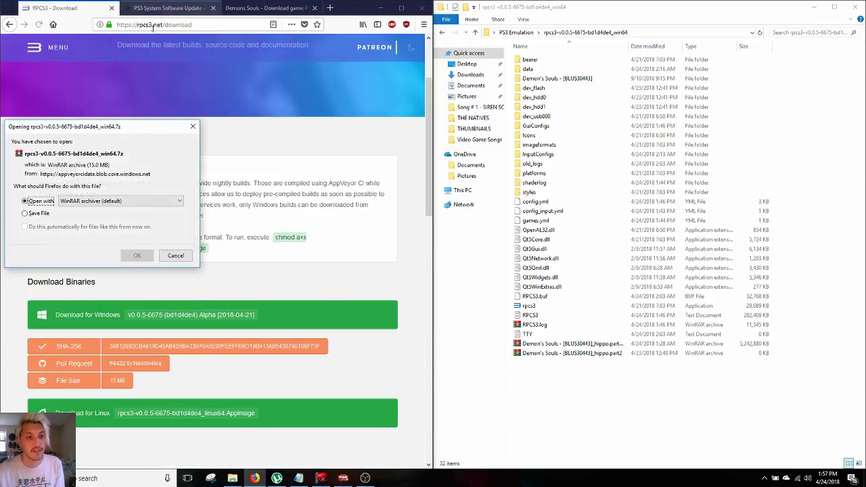
pyautogui.click(155, 8)
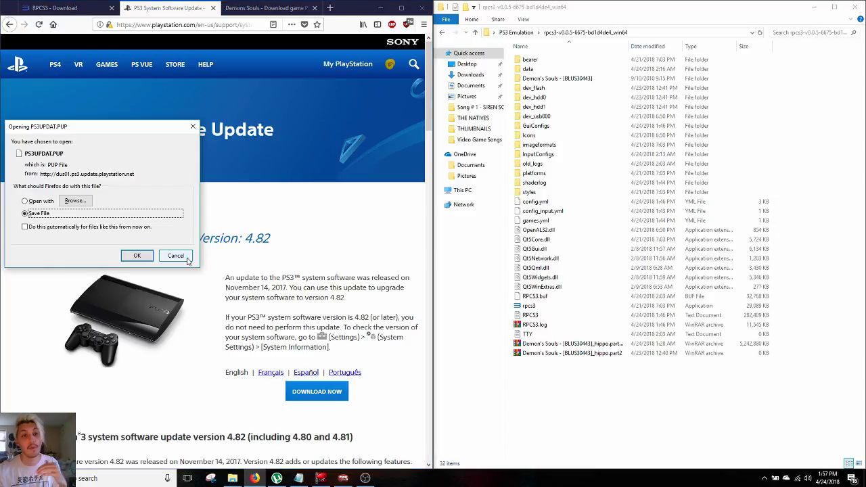
pyautogui.click(176, 256)
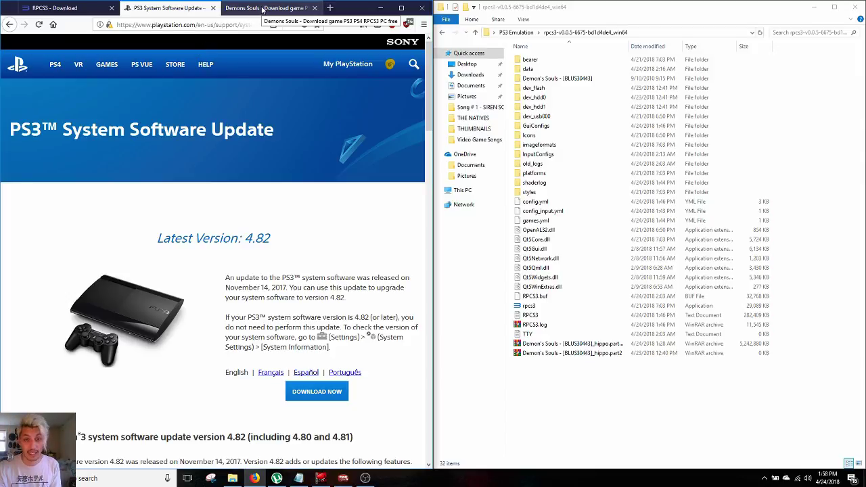
# Examine the Demon's Souls download links on the All PS3 Game page
pyautogui.click(262, 9)
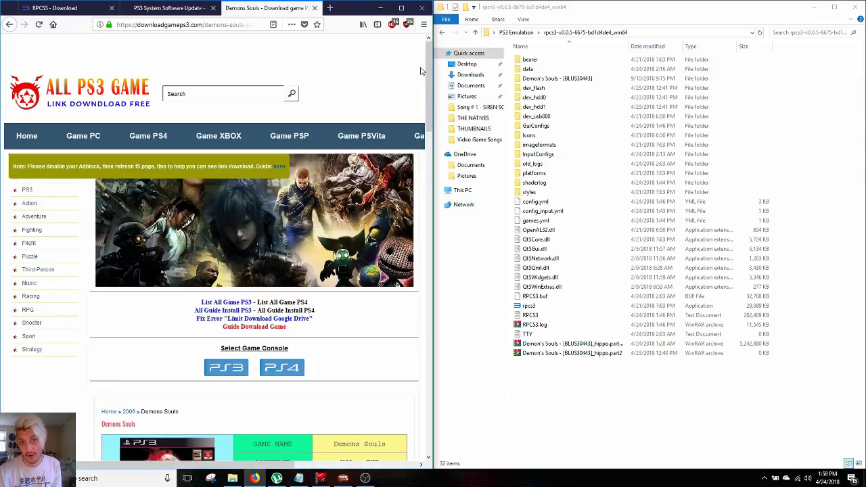
pyautogui.moveTo(426, 71); pyautogui.dragTo(428, 186)
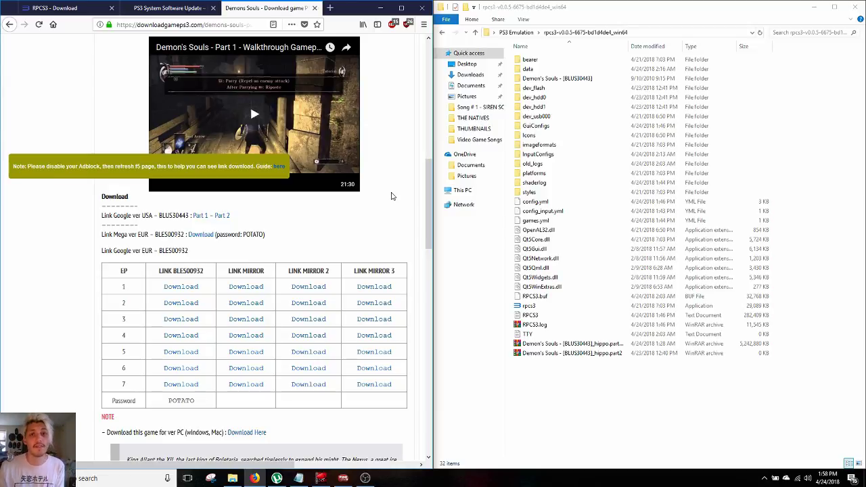
pyautogui.scroll(1, 432, 196)
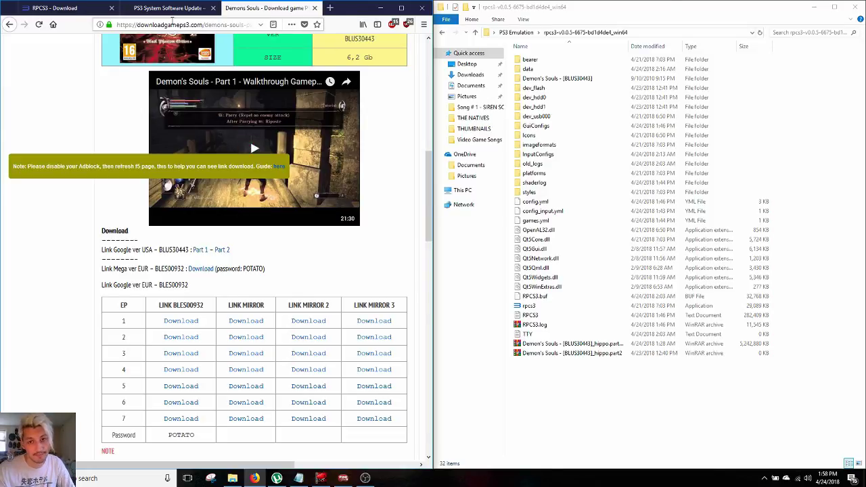
# Launch rpcs3 from the emulator folder and choose PS3UPDAT.PUP as the firmware file to install
pyautogui.doubleClick(529, 306)
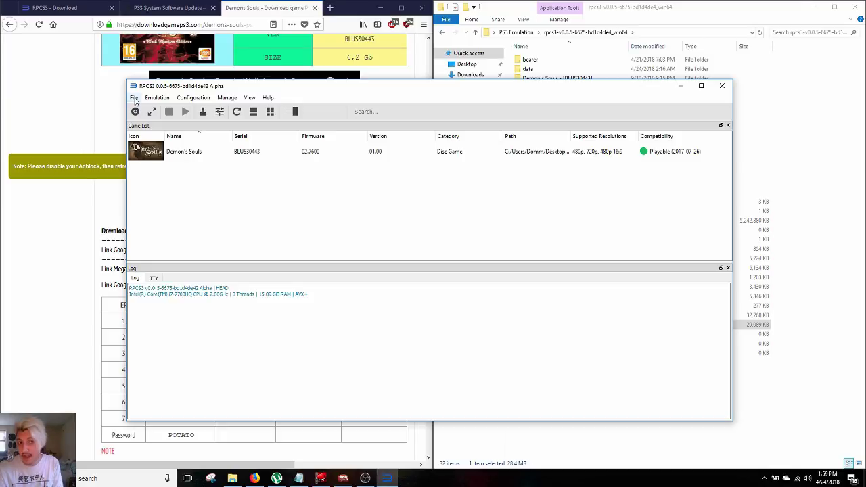
pyautogui.click(134, 98)
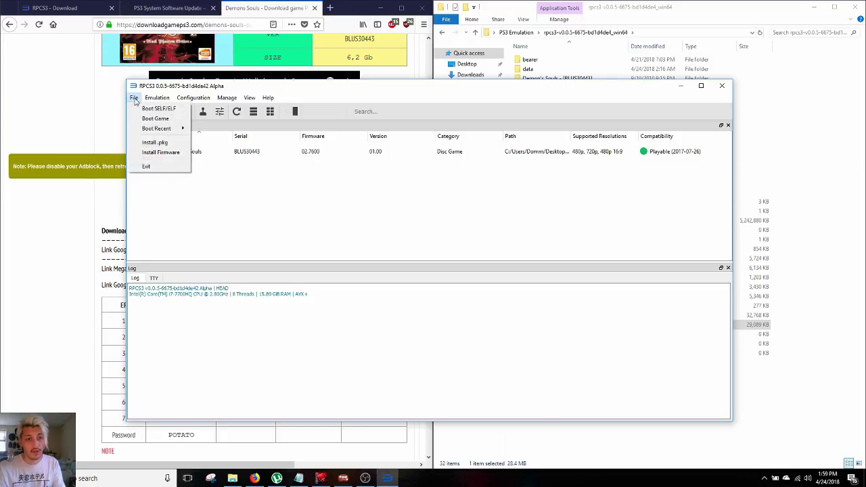
pyautogui.click(173, 156)
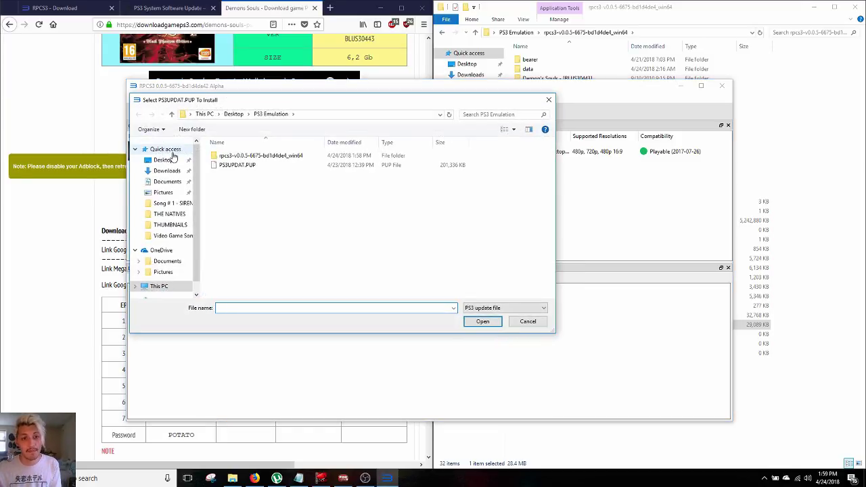
pyautogui.doubleClick(237, 164)
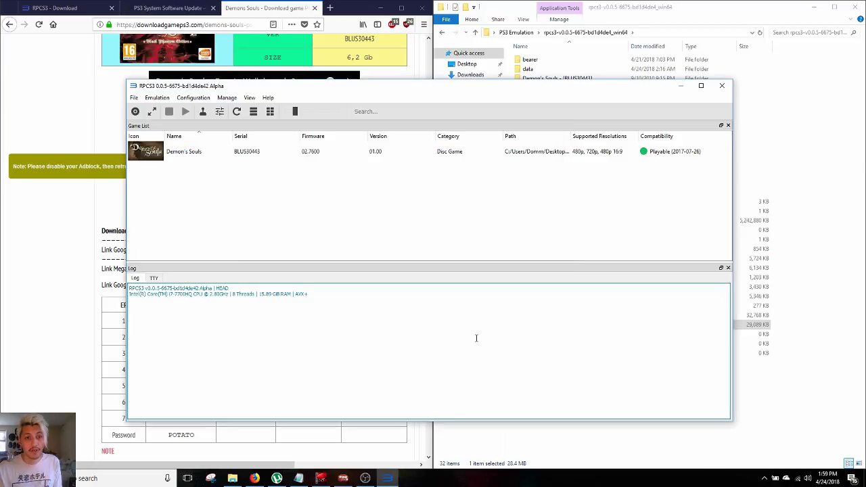
# Review the emulator's CPU settings, and select Vulkan as the renderer and GeForce GTX 1060 as the graphics device
pyautogui.click(193, 97)
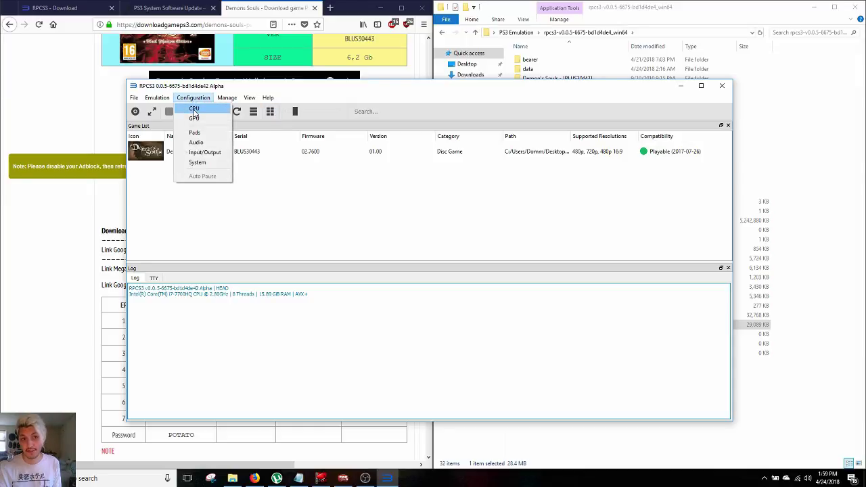
pyautogui.click(194, 109)
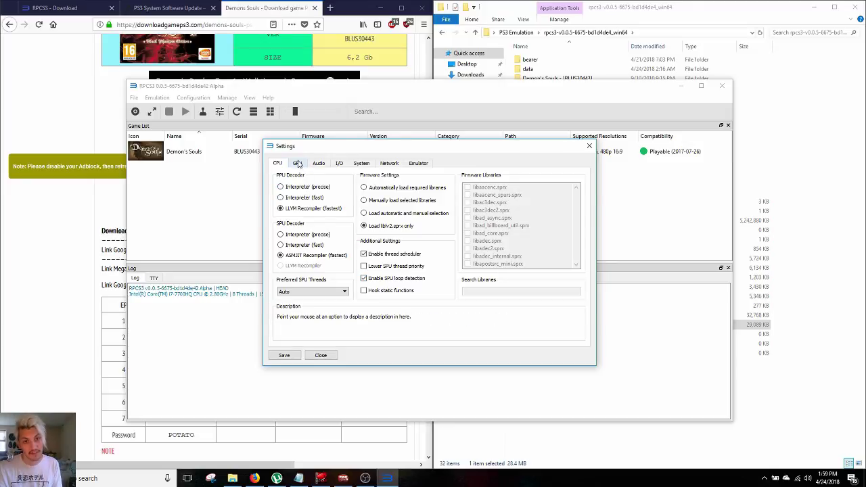
pyautogui.click(301, 166)
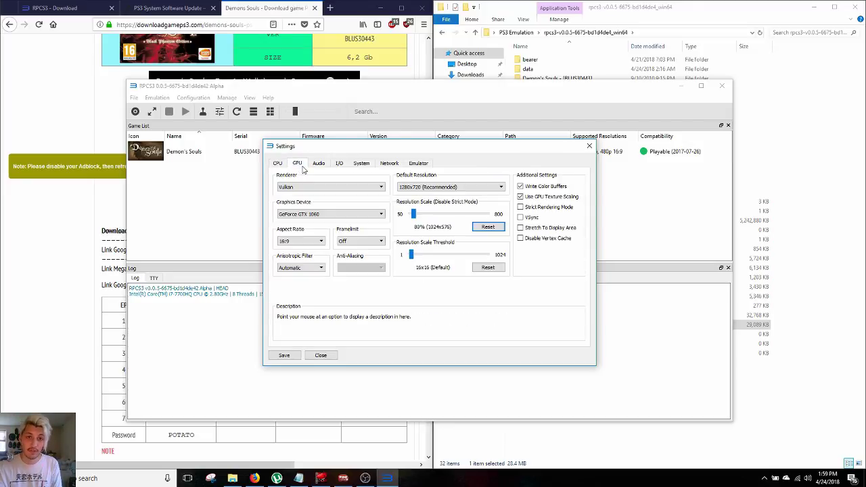
pyautogui.click(306, 186)
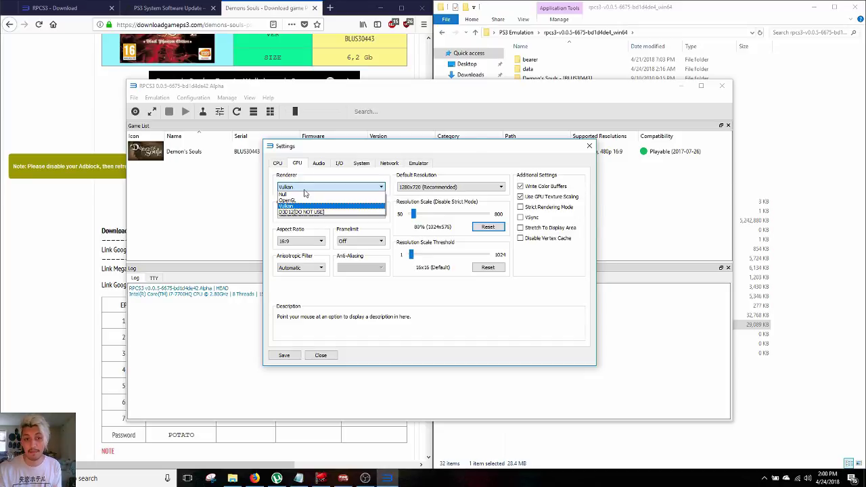
pyautogui.click(304, 205)
pyautogui.click(351, 215)
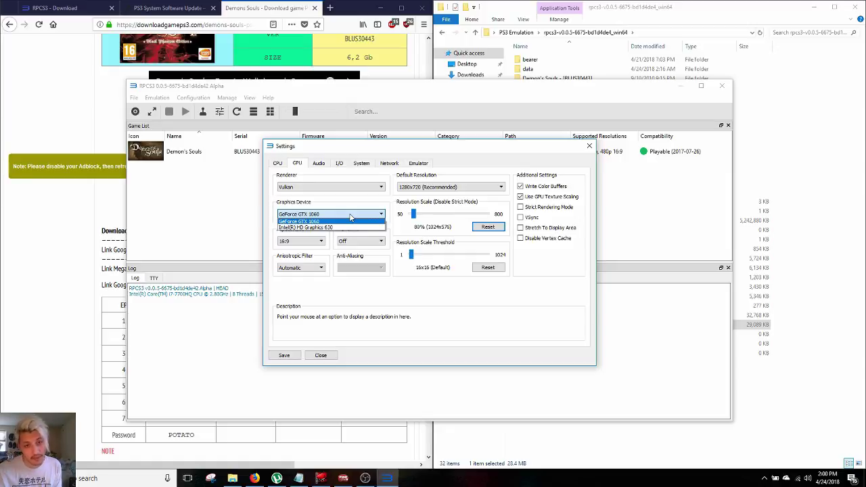
pyautogui.click(351, 218)
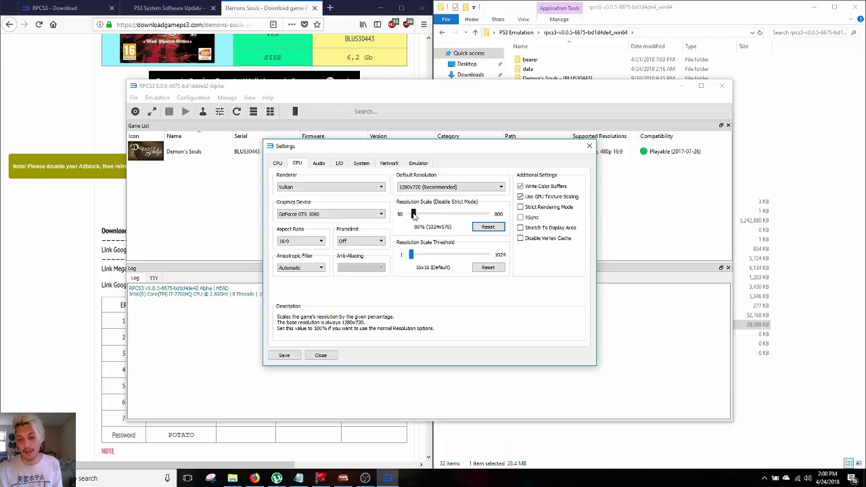
# Set the resolution scale to 254% and the resolution scale threshold to 6x6, and save the settings
pyautogui.moveTo(414, 215); pyautogui.dragTo(417, 216)
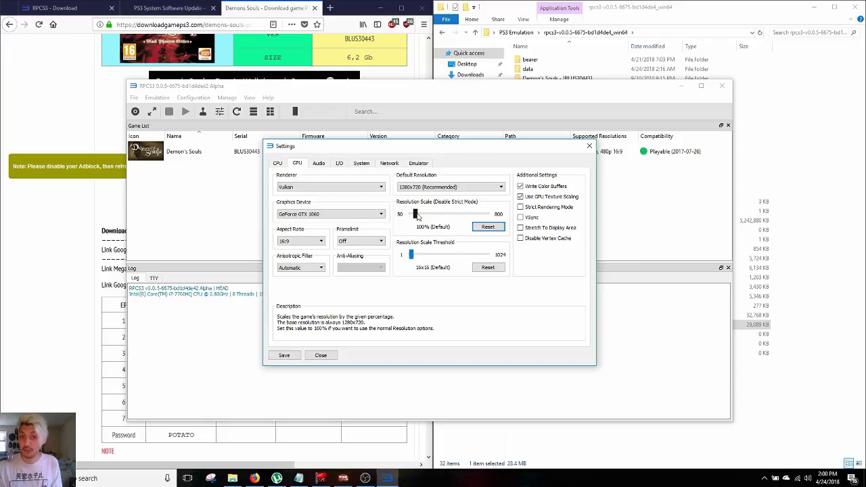
pyautogui.moveTo(417, 216); pyautogui.dragTo(418, 216)
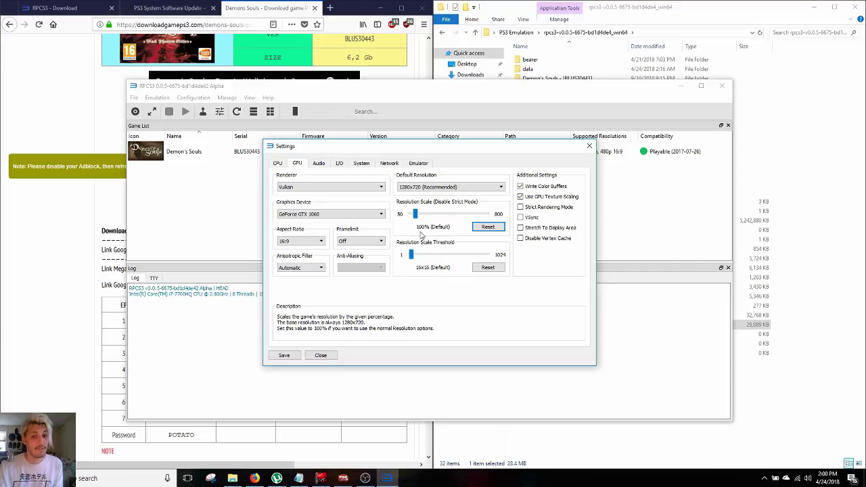
pyautogui.moveTo(416, 215); pyautogui.dragTo(432, 217)
pyautogui.moveTo(412, 254); pyautogui.dragTo(409, 255)
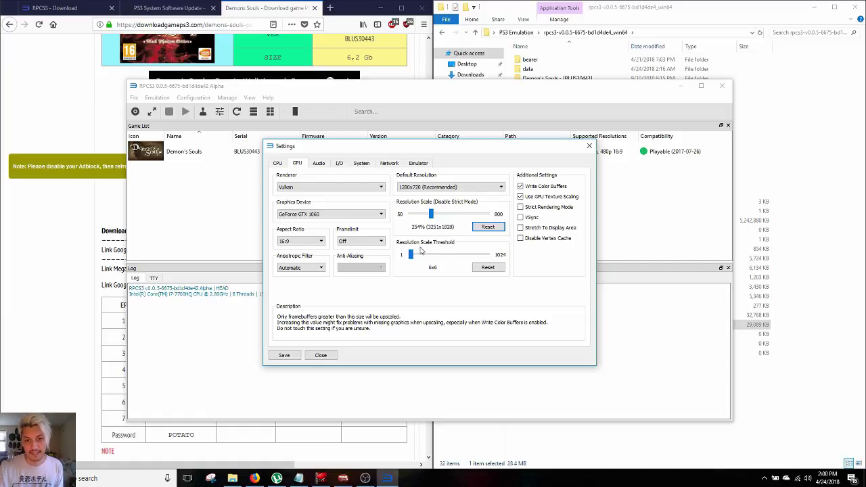
pyautogui.click(274, 356)
# Select DualShock 4 as Player 1's gamepad and review its button mapping
pyautogui.click(194, 98)
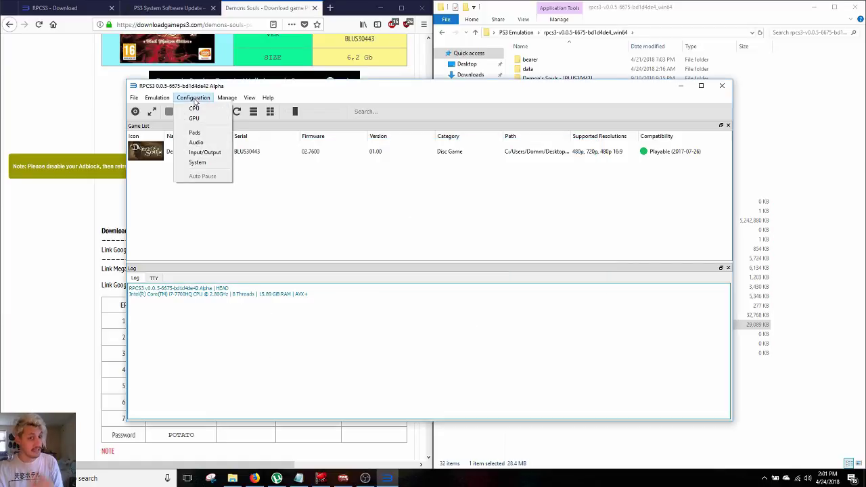
pyautogui.click(197, 133)
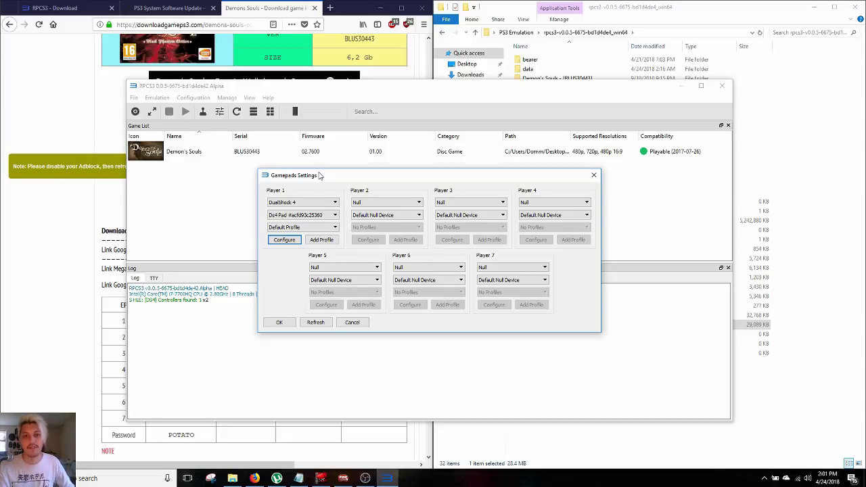
pyautogui.click(314, 203)
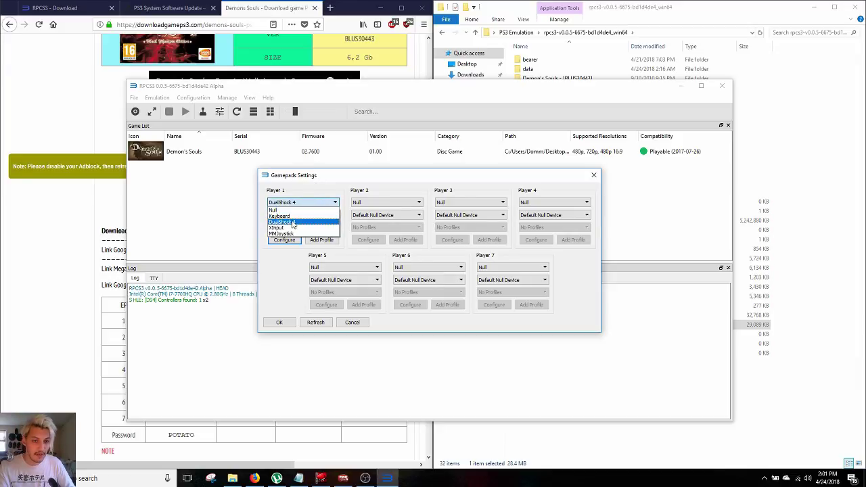
pyautogui.click(292, 222)
pyautogui.click(287, 241)
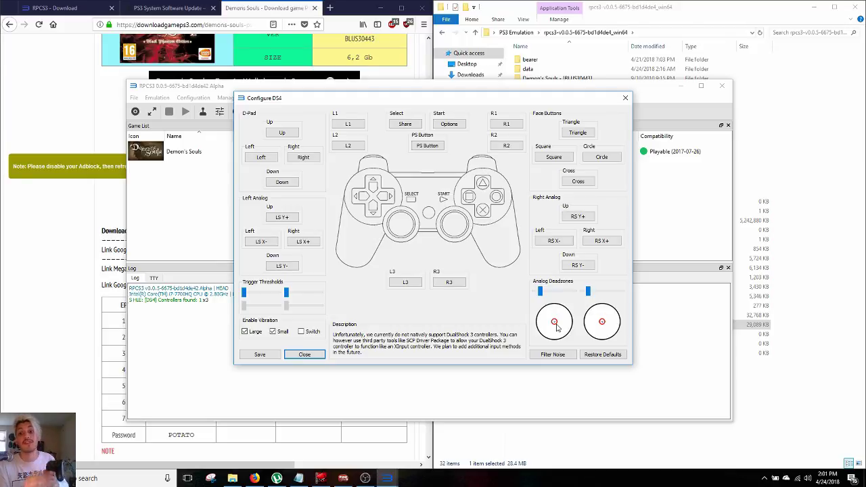
pyautogui.click(308, 356)
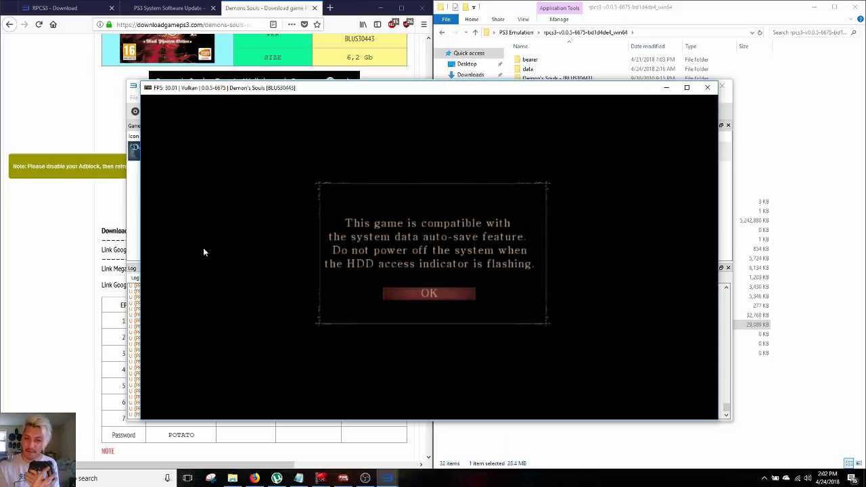
# Acknowledge the Demon's Souls auto-save notice and name the new character GOBLIN KING
pyautogui.press('x')
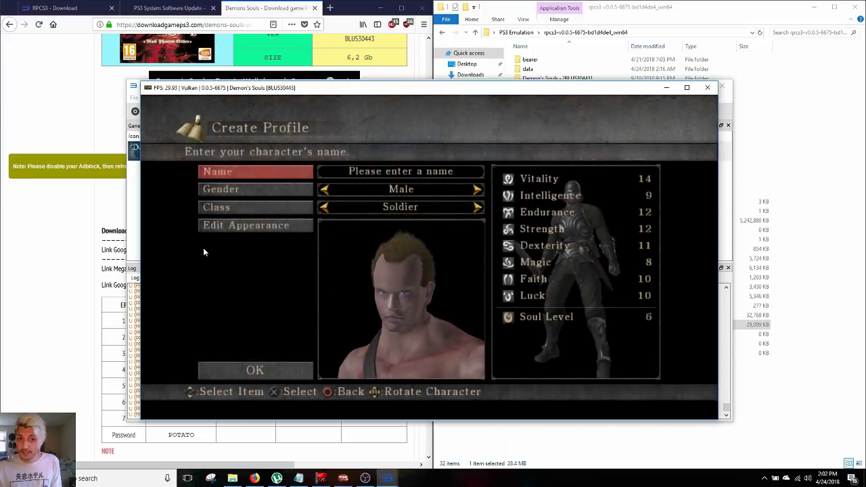
pyautogui.press('Down')
pyautogui.press('Up')
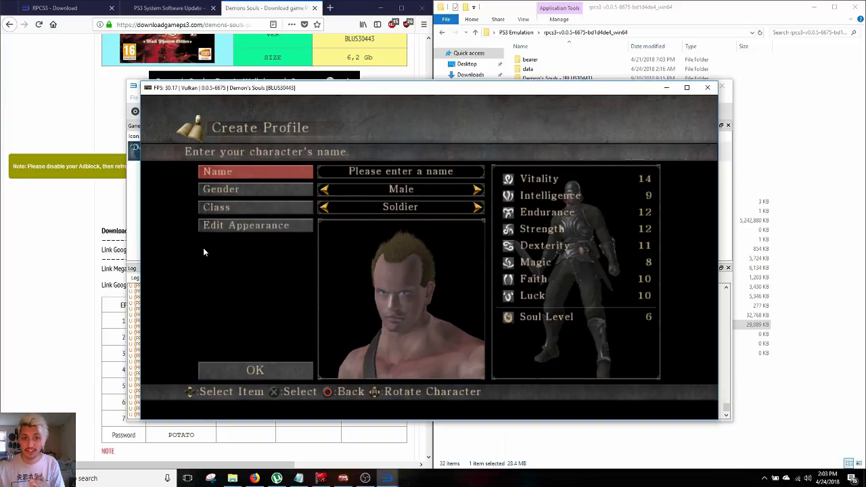
pyautogui.press('x')
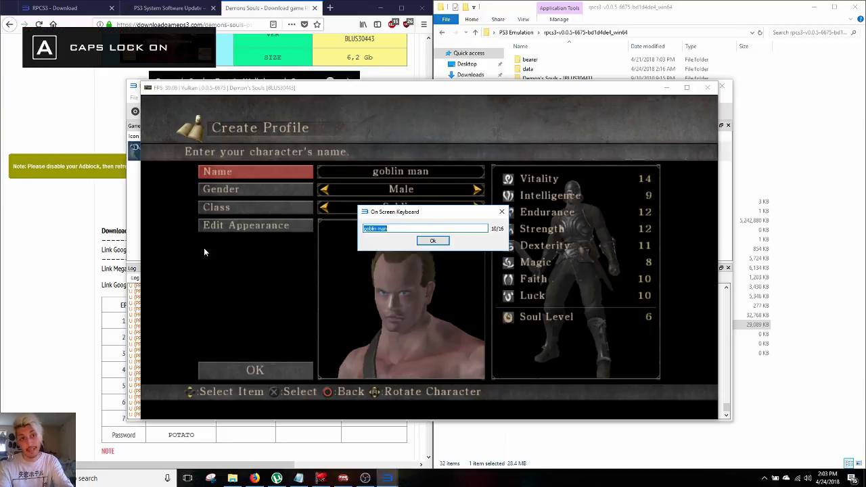
pyautogui.press('BackSpace')
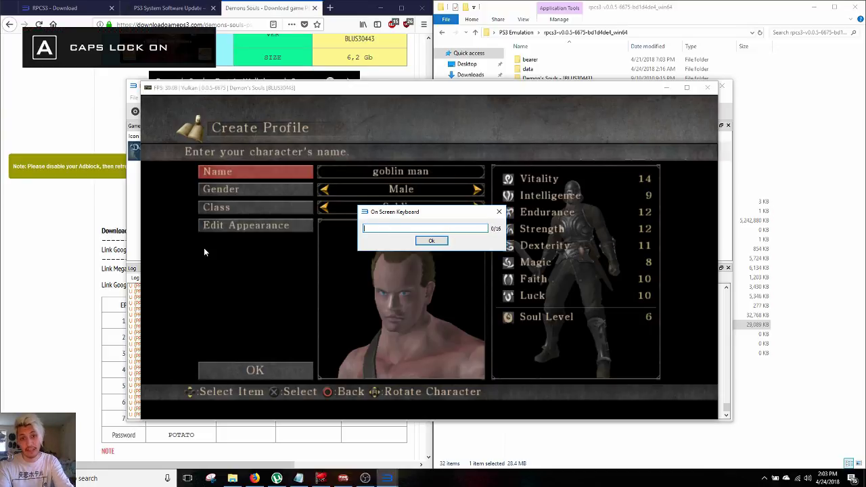
pyautogui.write('GOBLIN K')
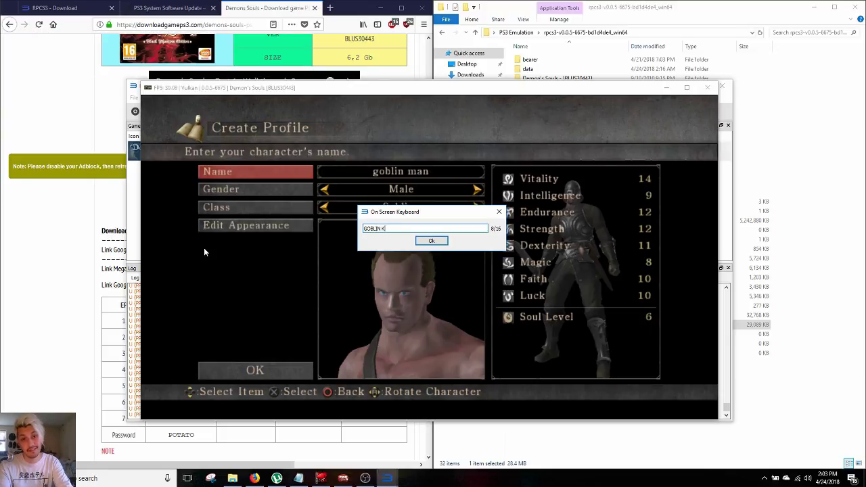
pyautogui.write('ING')
pyautogui.press('Return')
# Confirm the character profile as a male Soldier and continue into the game
pyautogui.press('Down')
pyautogui.press('Down')
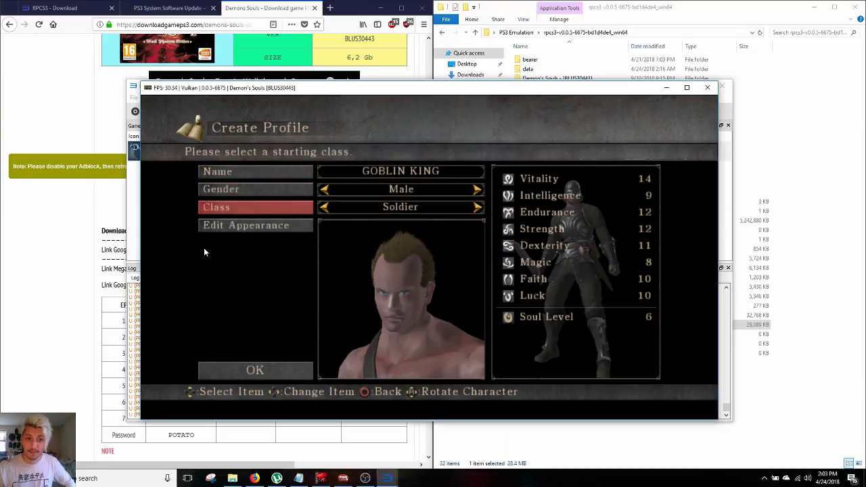
pyautogui.press('Down')
pyautogui.press('Down')
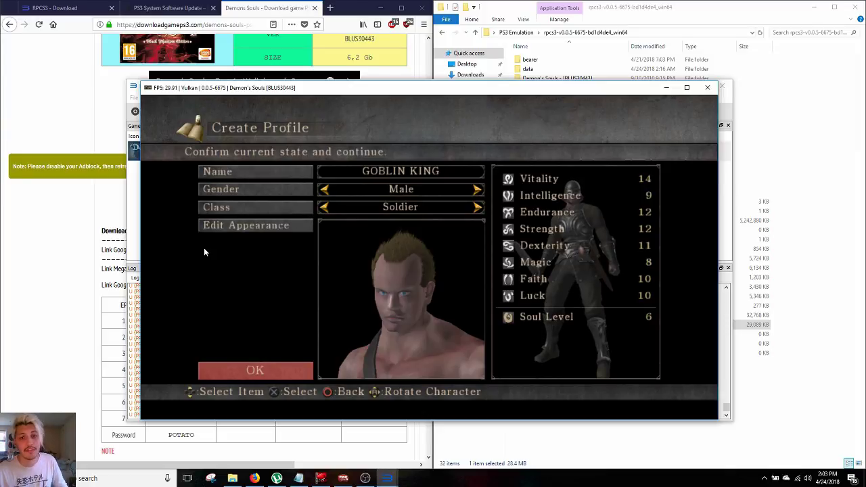
pyautogui.press('x')
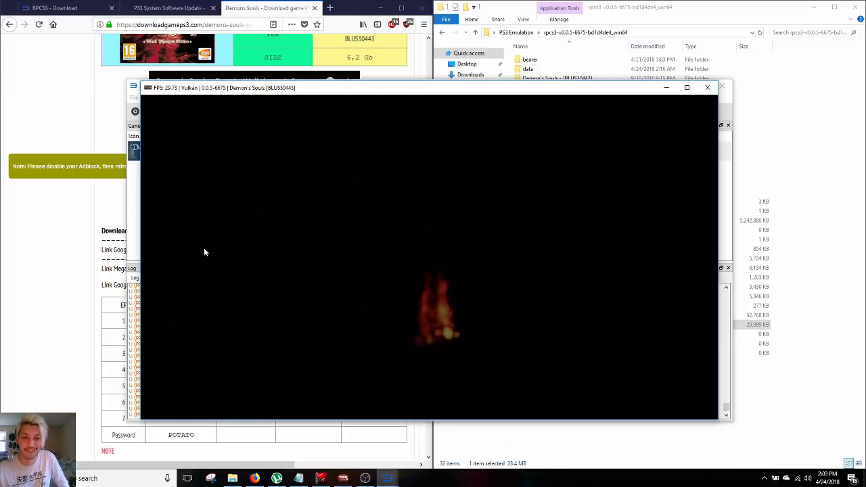
pyautogui.press('Return')
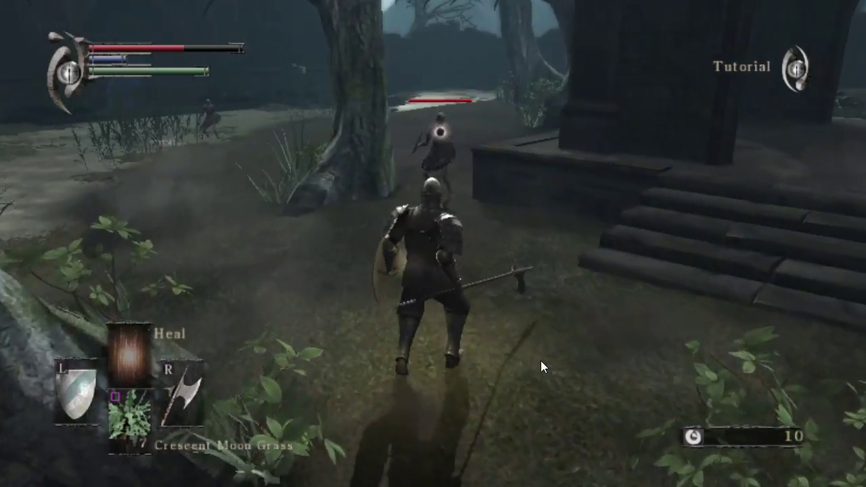
pyautogui.press('w')
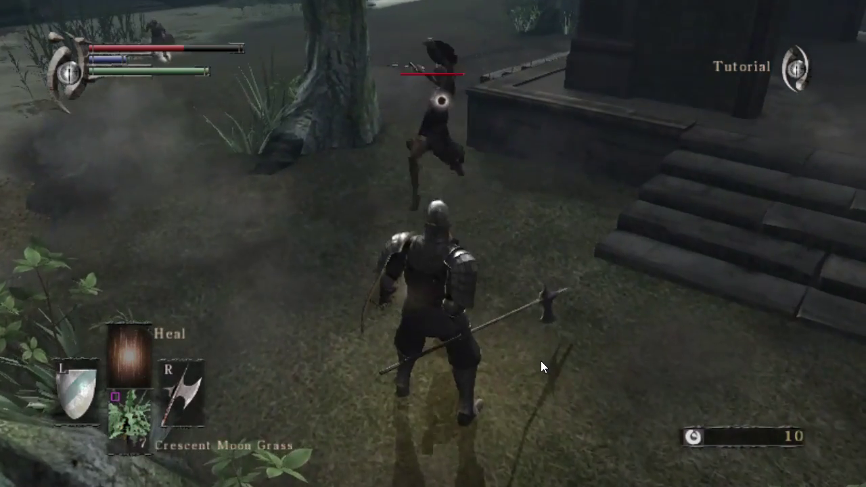
pyautogui.press('t')
pyautogui.press('e')
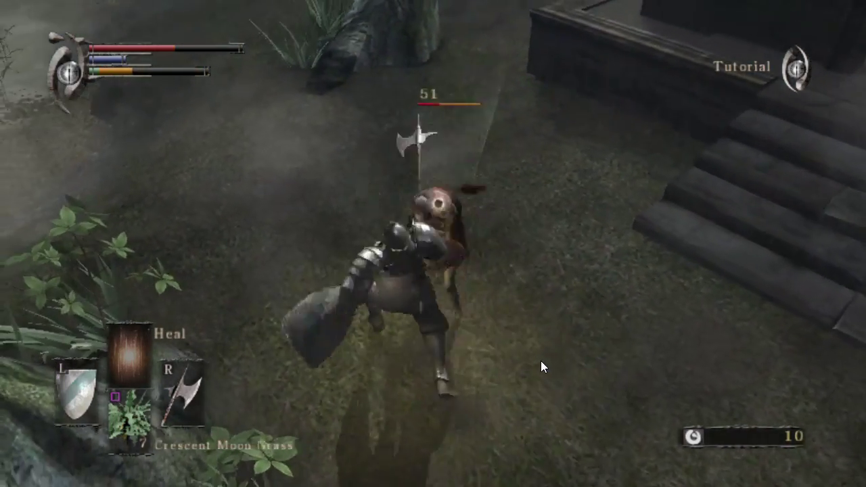
pyautogui.press('t')
pyautogui.press('w')
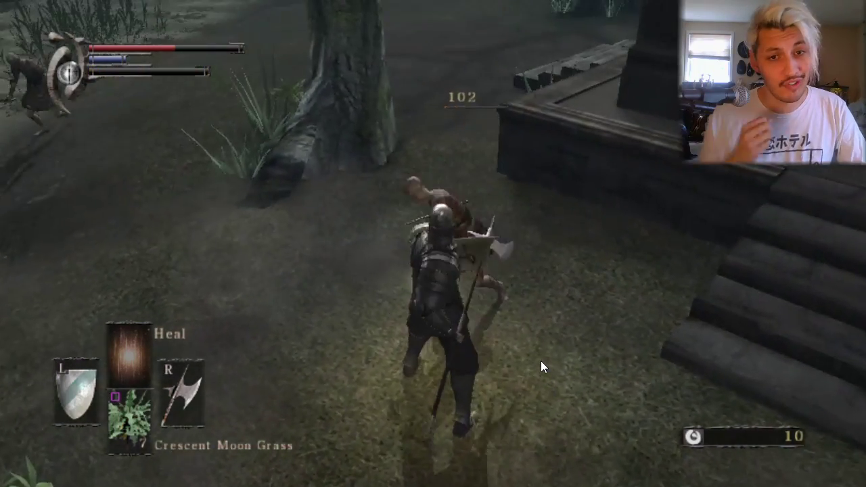
pyautogui.press('g')
pyautogui.press('e')
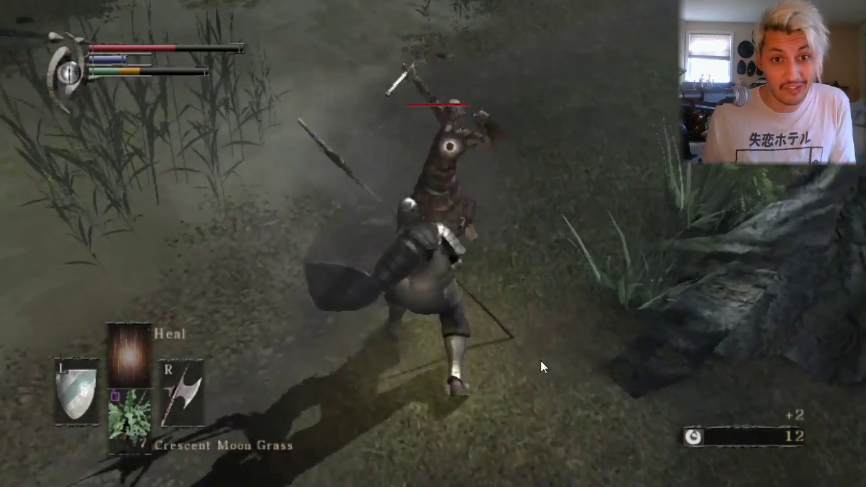
pyautogui.press('e')
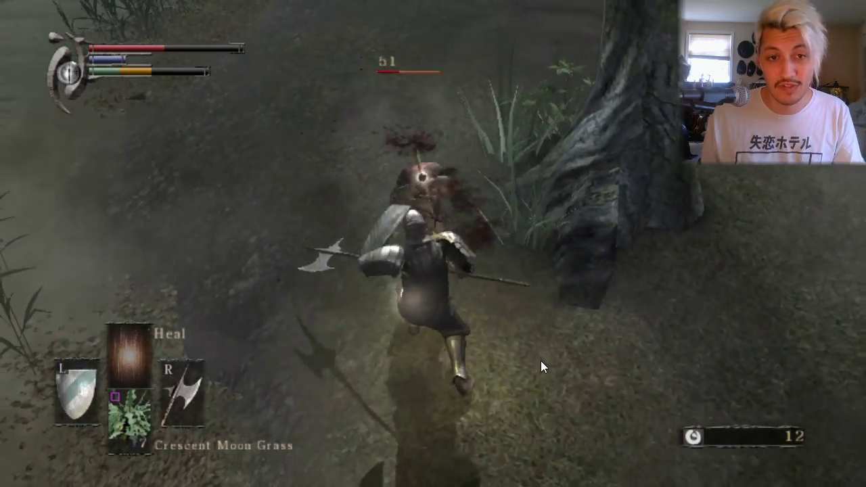
pyautogui.press('t')
pyautogui.press('w')
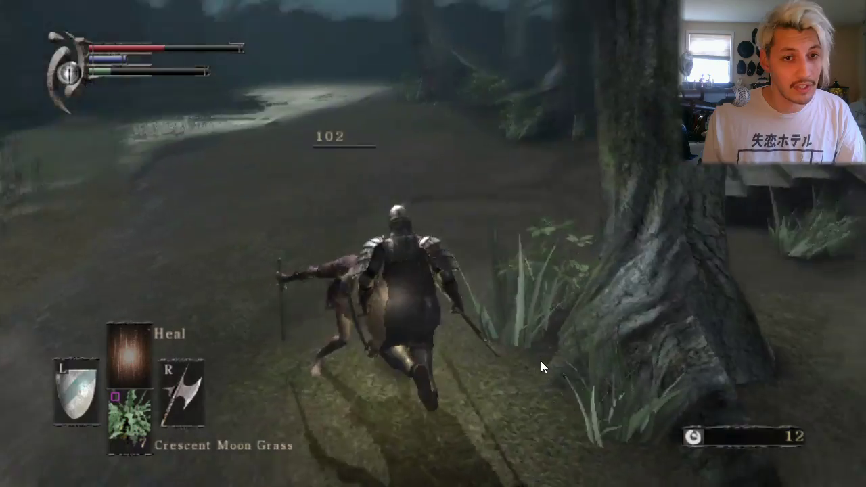
pyautogui.press('w')
pyautogui.press('Delete')
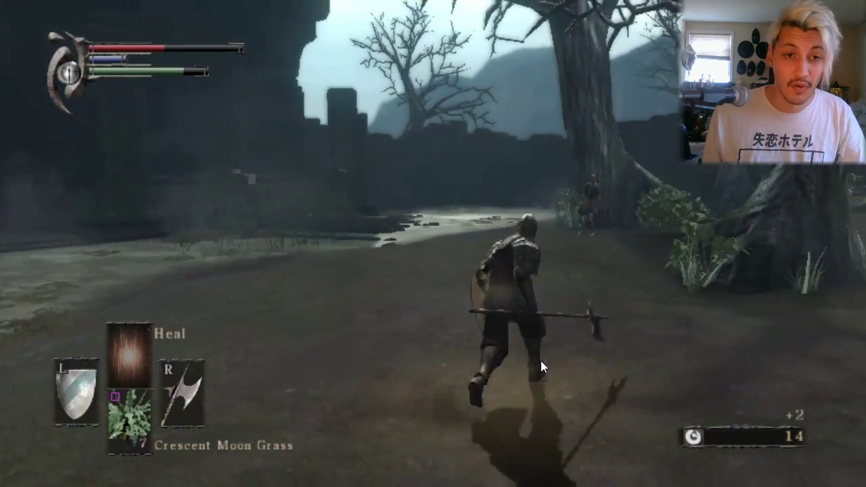
pyautogui.press('w')
pyautogui.press('g')
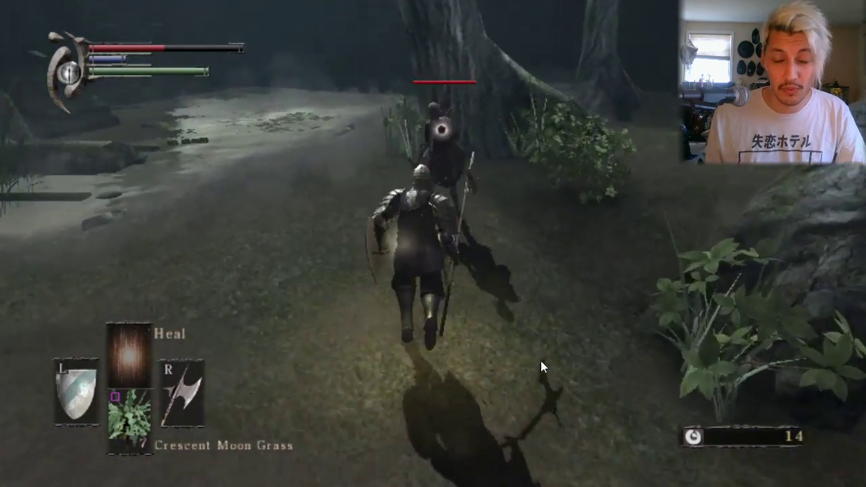
pyautogui.press('t')
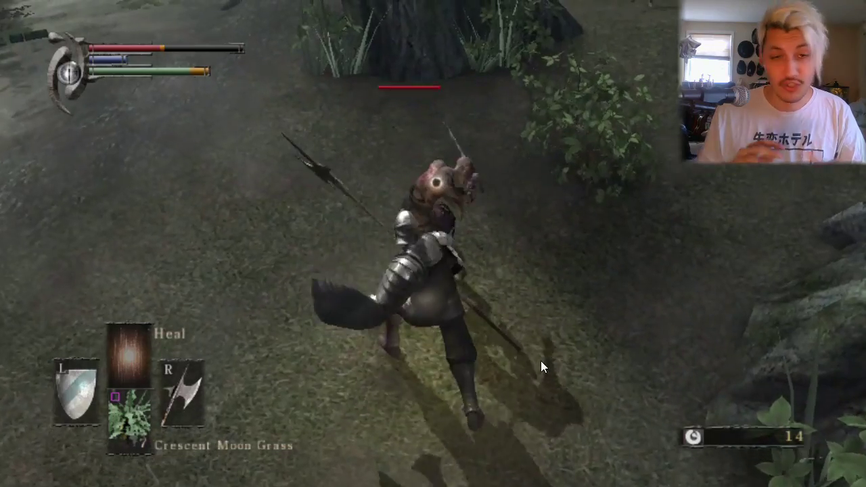
pyautogui.press('e')
pyautogui.press('e')
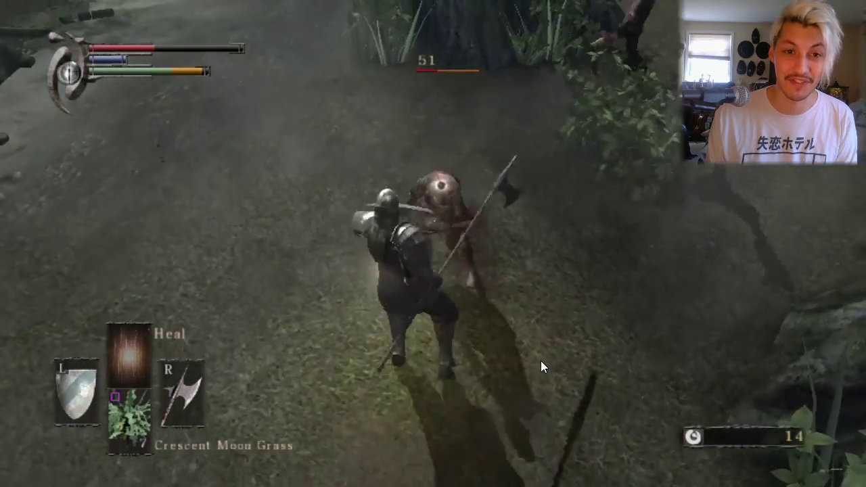
pyautogui.press('e')
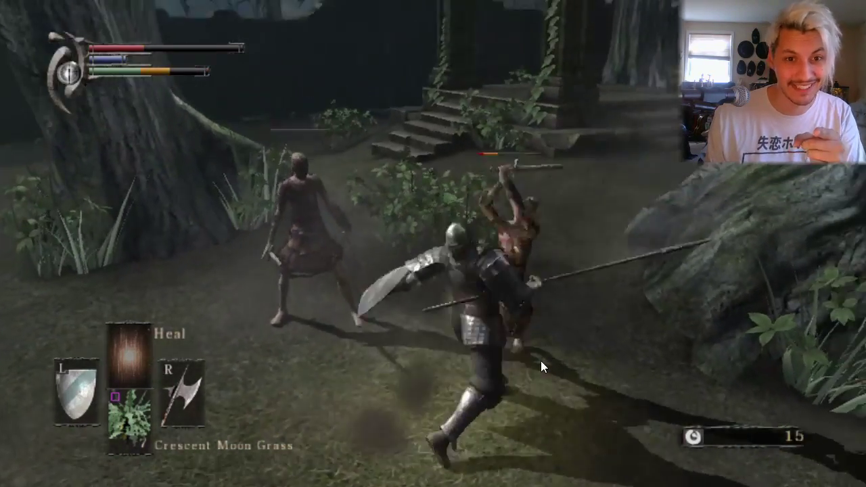
pyautogui.press('t')
pyautogui.press('w')
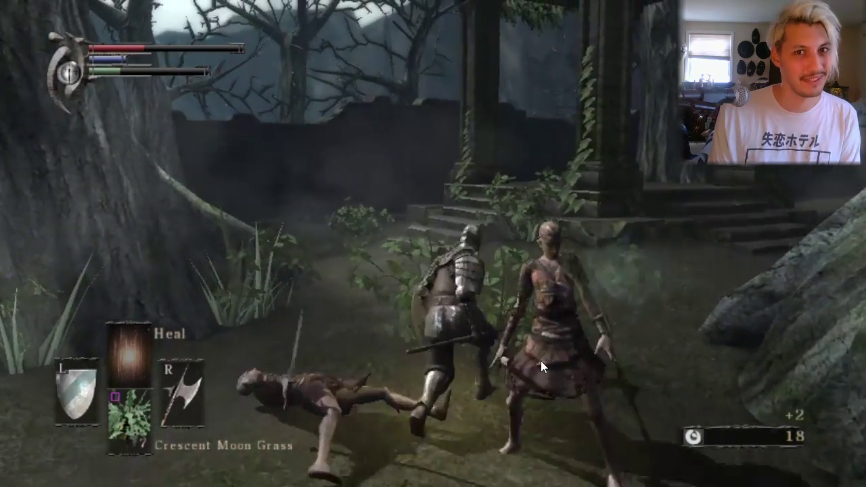